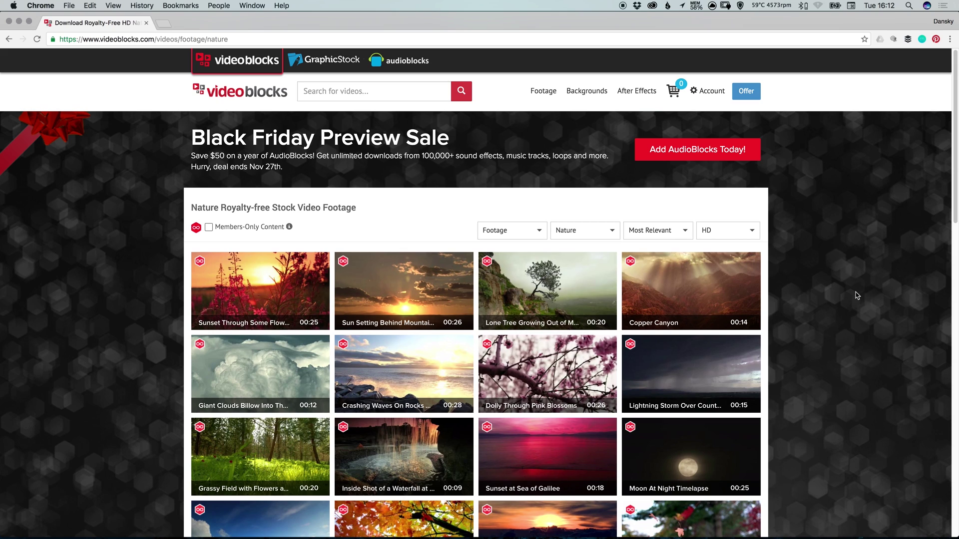
Preview several nature clip thumbnails in Videoblocks and open the Copper Canyon clip's page.
mouse_move(725, 365)
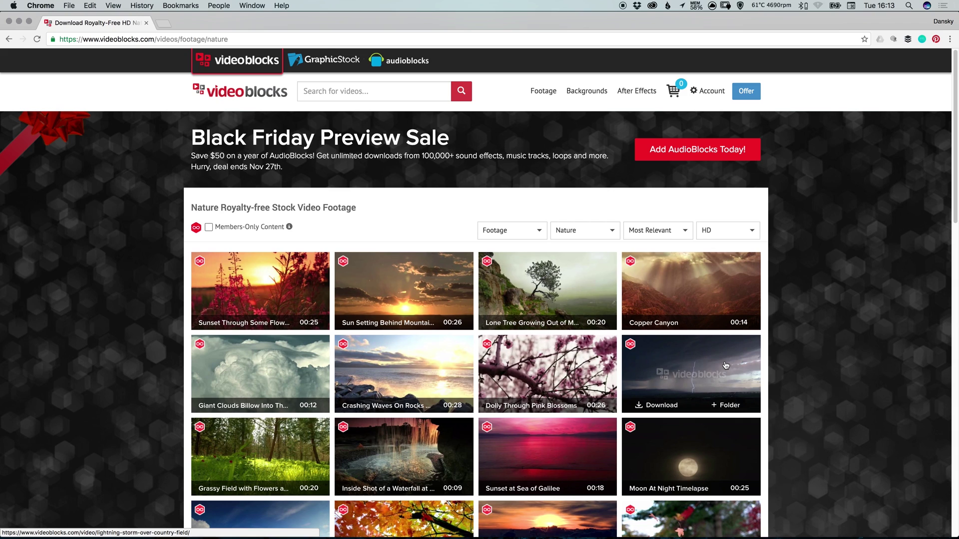
mouse_move(535, 443)
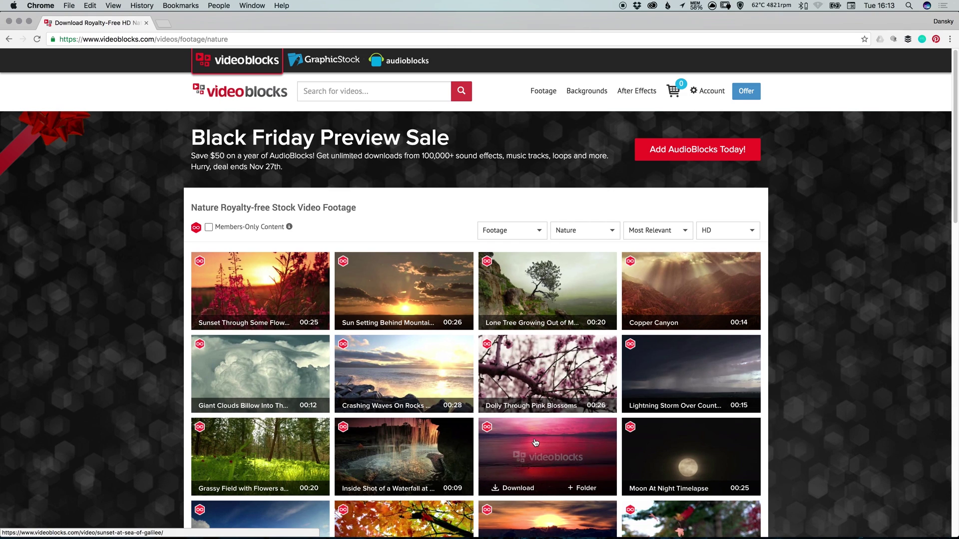
mouse_move(565, 359)
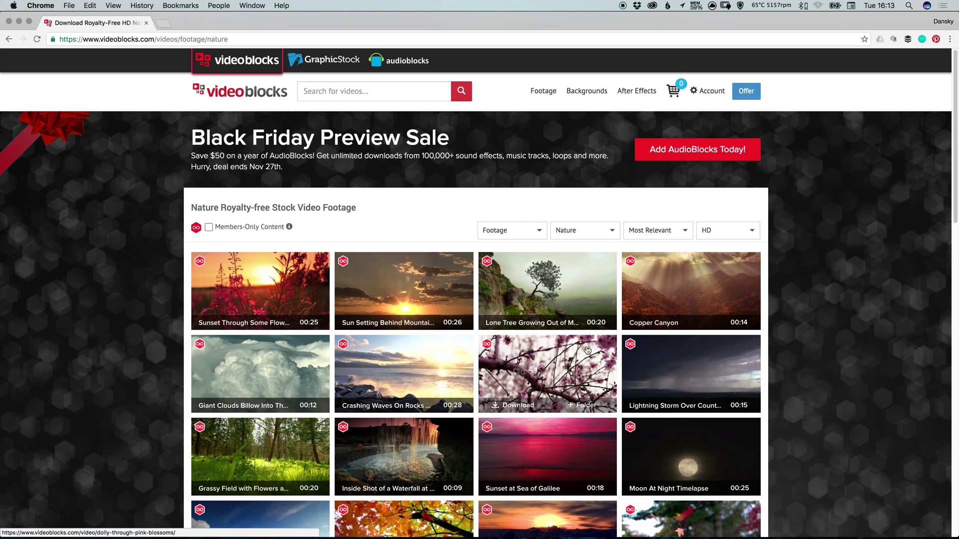
mouse_move(581, 293)
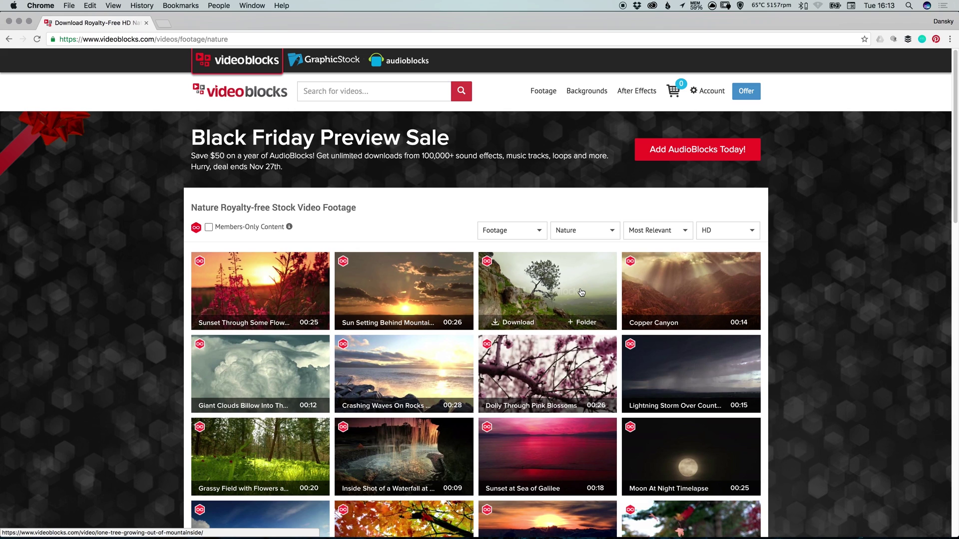
mouse_move(671, 290)
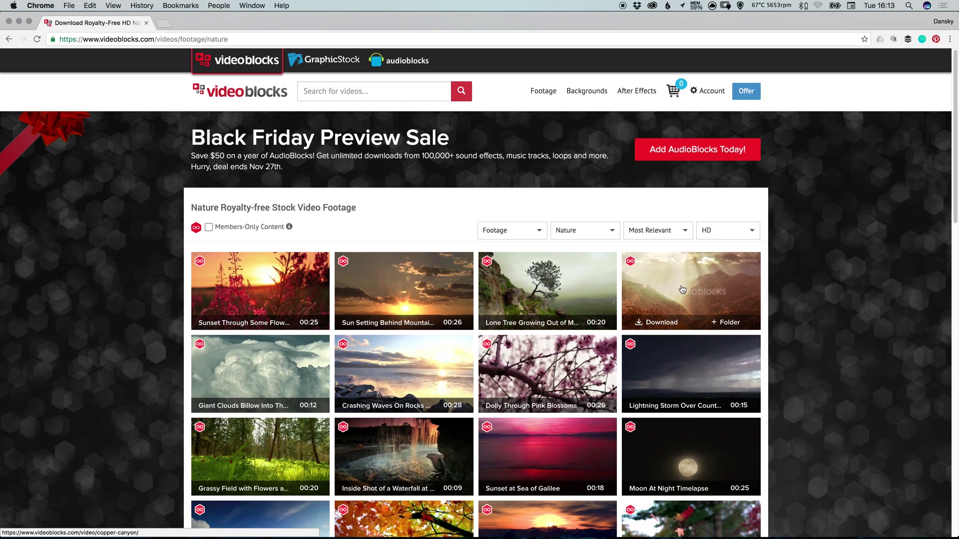
click(682, 290)
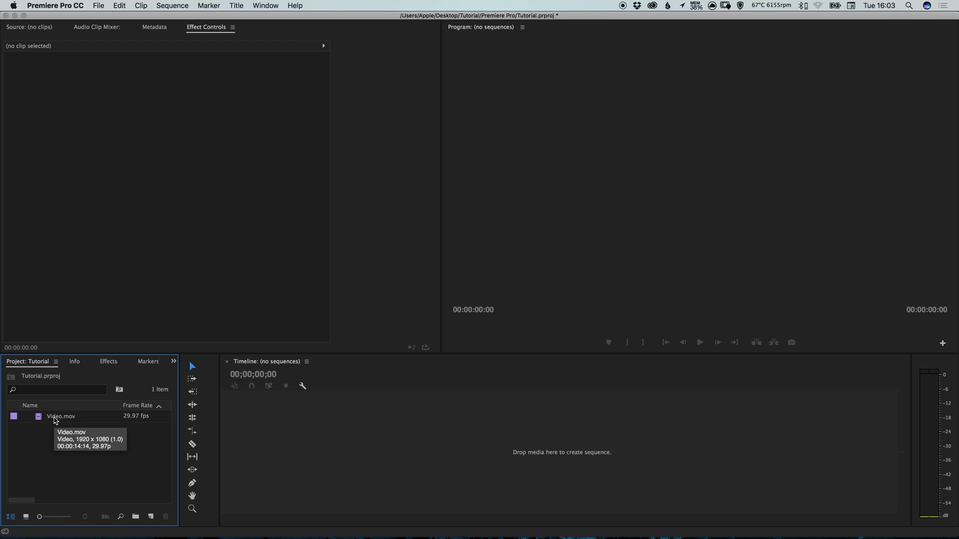
Build the Video sequence from Video.mov on the Timeline and scrub through it from about one second.
drag(55, 420, 411, 455)
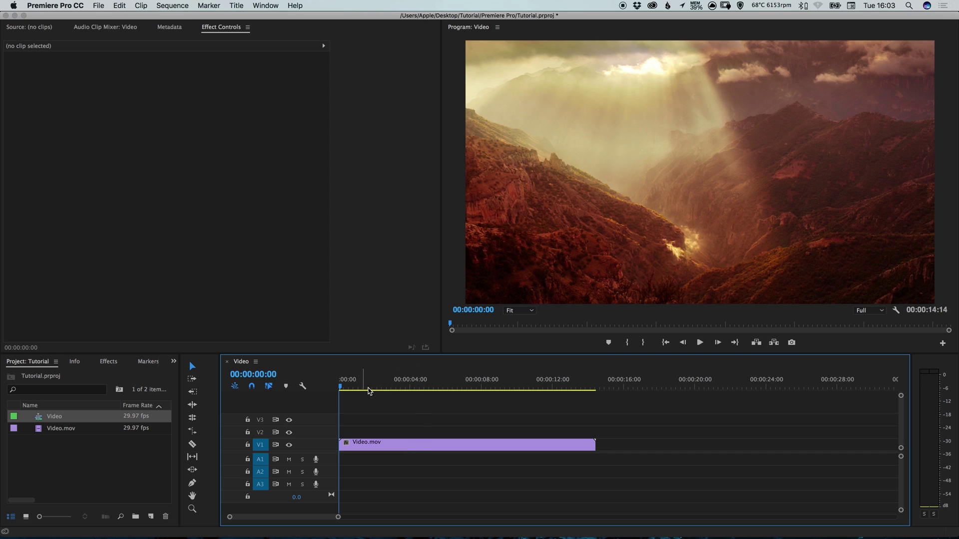
click(358, 386)
drag(368, 386, 338, 385)
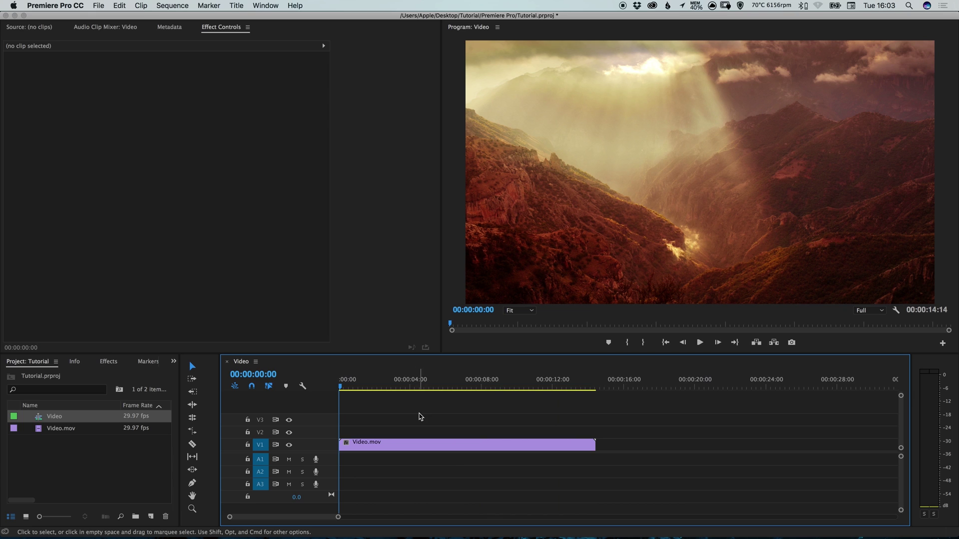
Open File > Export > Media settings for the Video sequence and preview a later source frame.
click(100, 6)
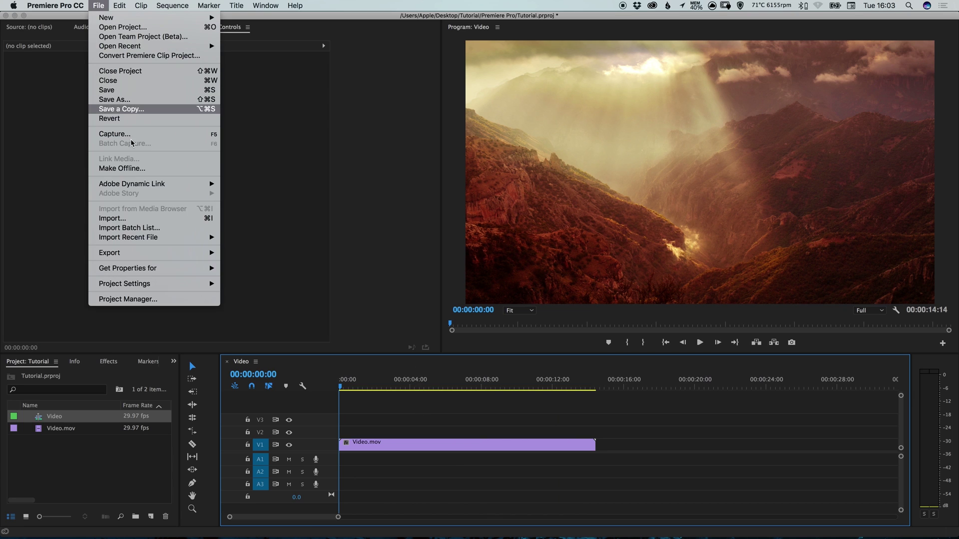
mouse_move(180, 255)
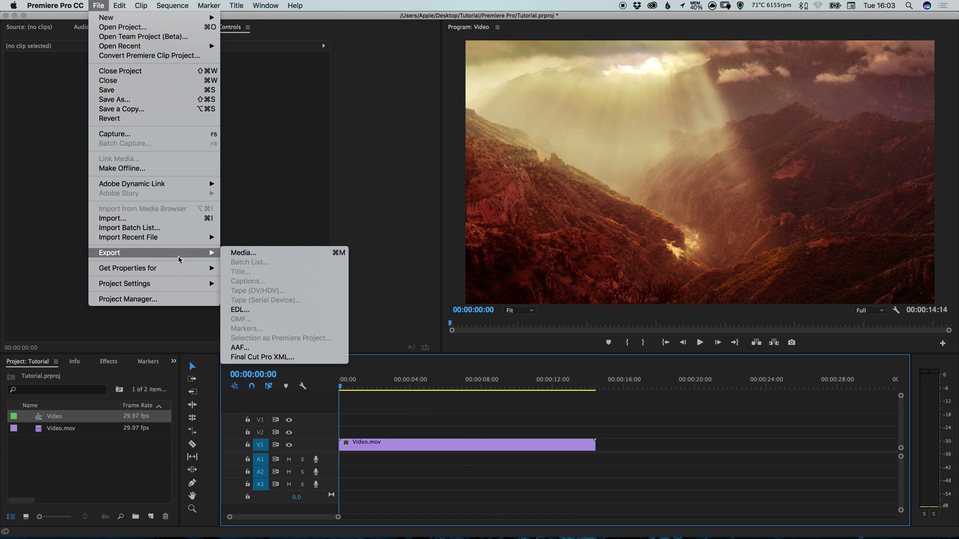
click(274, 254)
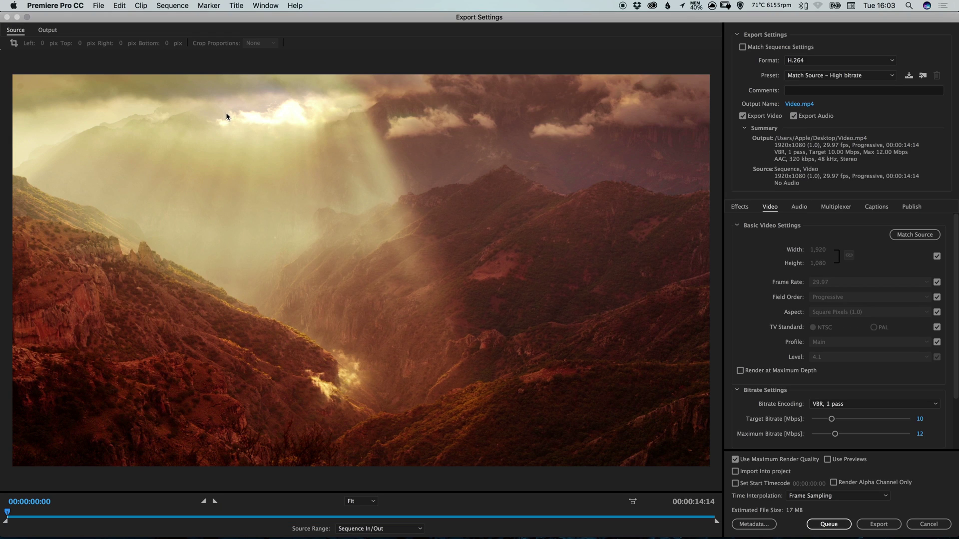
click(28, 17)
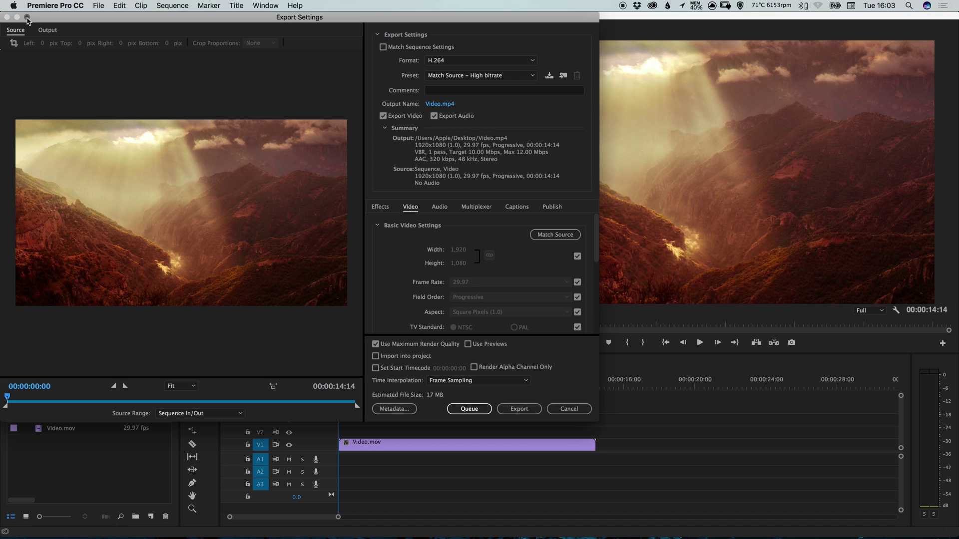
click(27, 17)
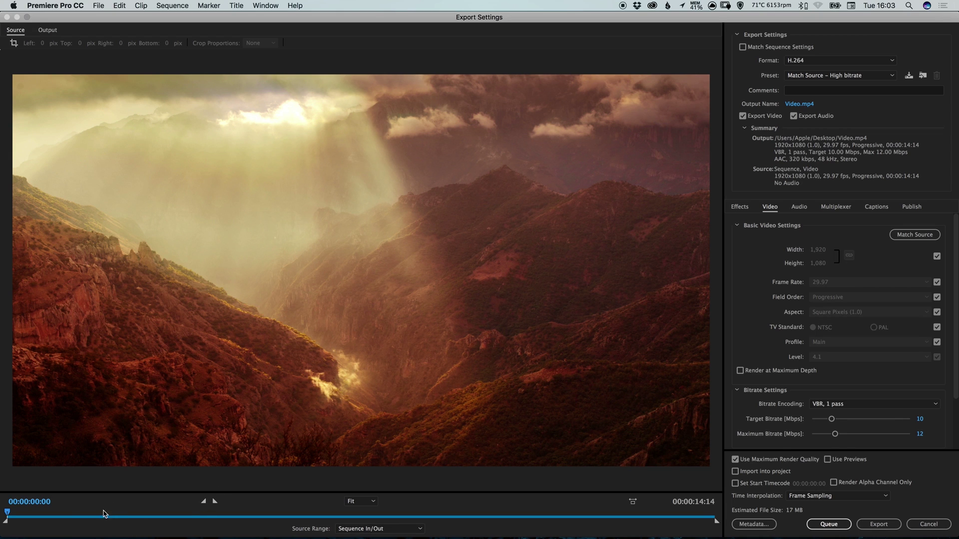
drag(76, 515, 6, 516)
Turn Match Sequence Settings on and back off, then scroll the Preset list to the YouTube presets.
click(758, 47)
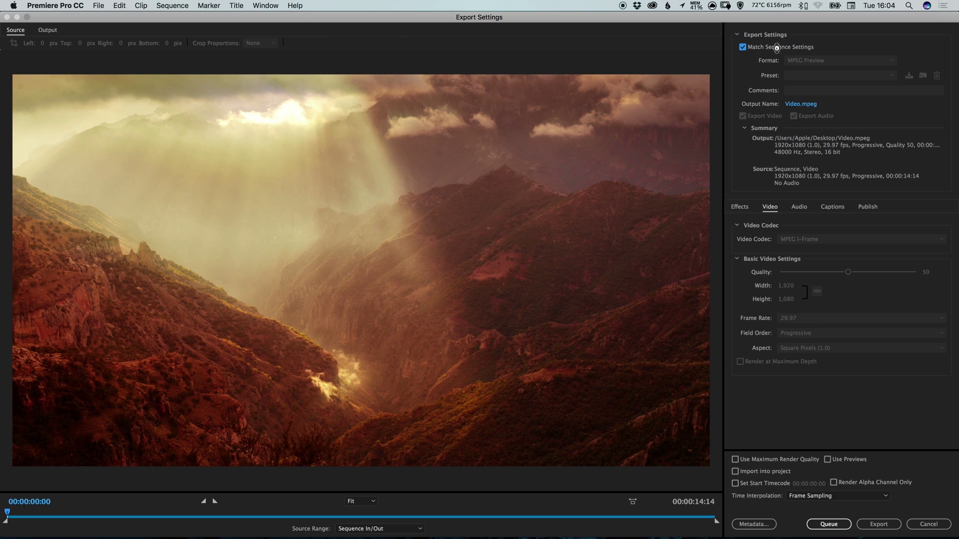
click(753, 48)
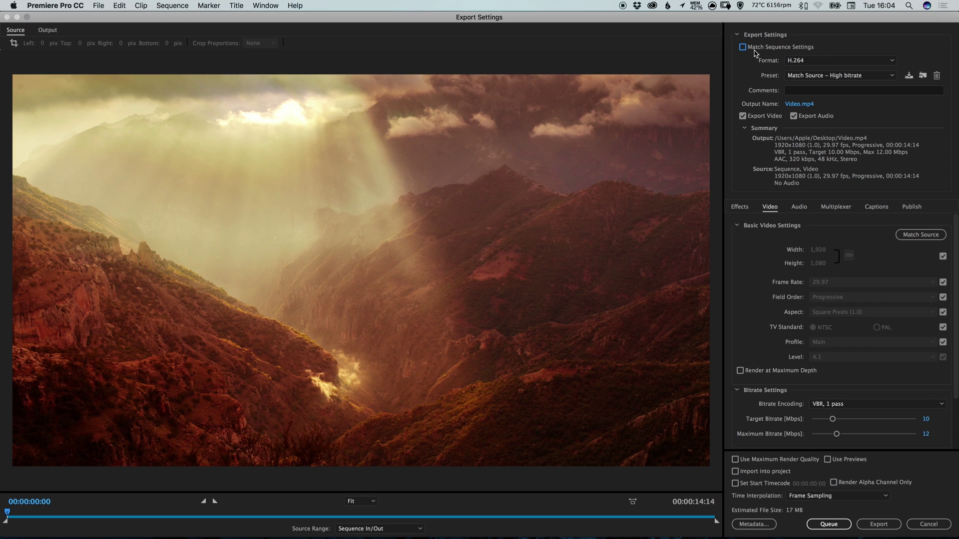
click(830, 76)
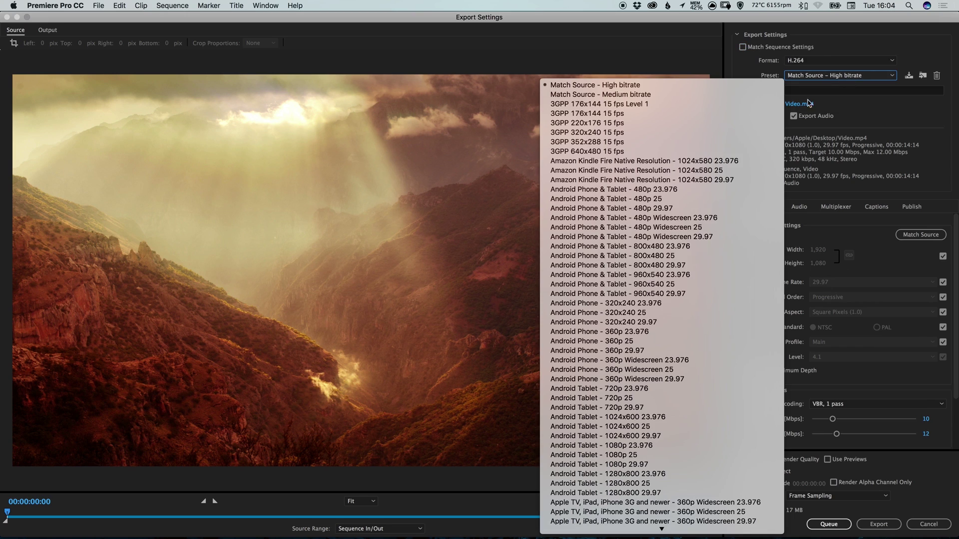
scroll(644, 267, down, 5)
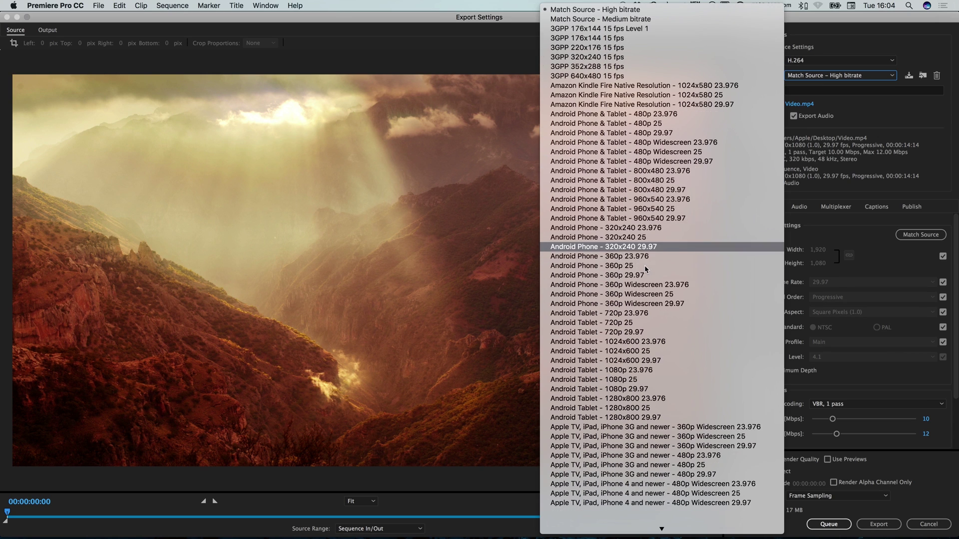
scroll(644, 265, down, 20)
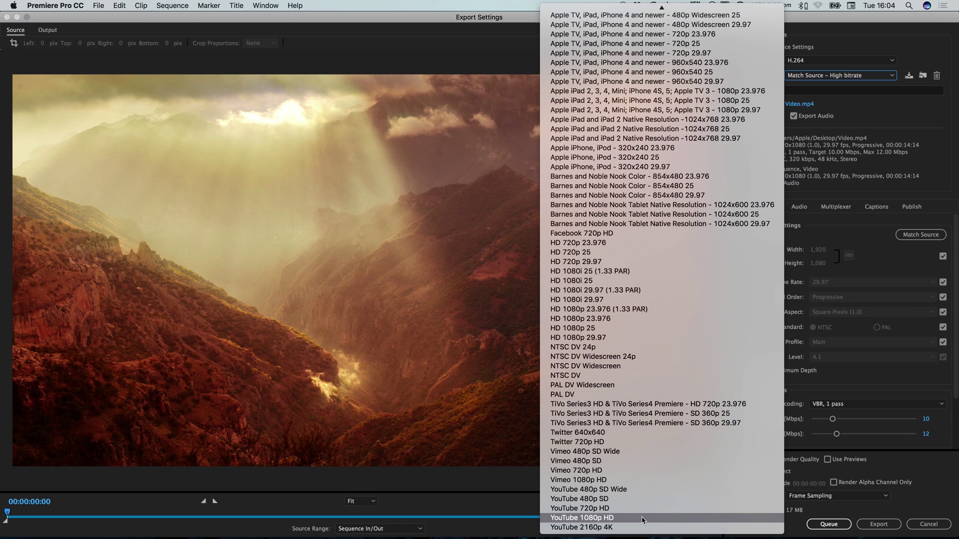
Apply the YouTube 1080p HD preset and name the output file Example.mp4 on the Desktop.
click(643, 519)
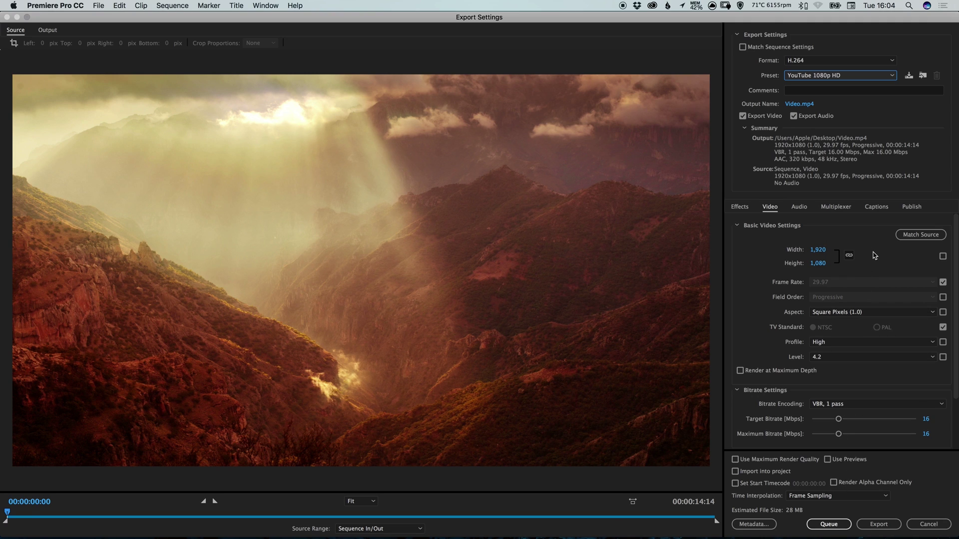
click(798, 105)
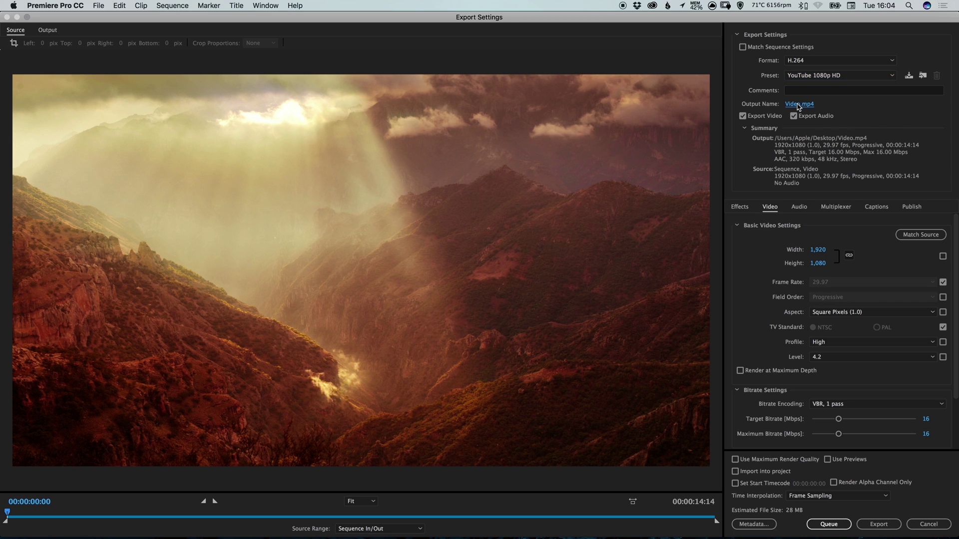
text(Example)
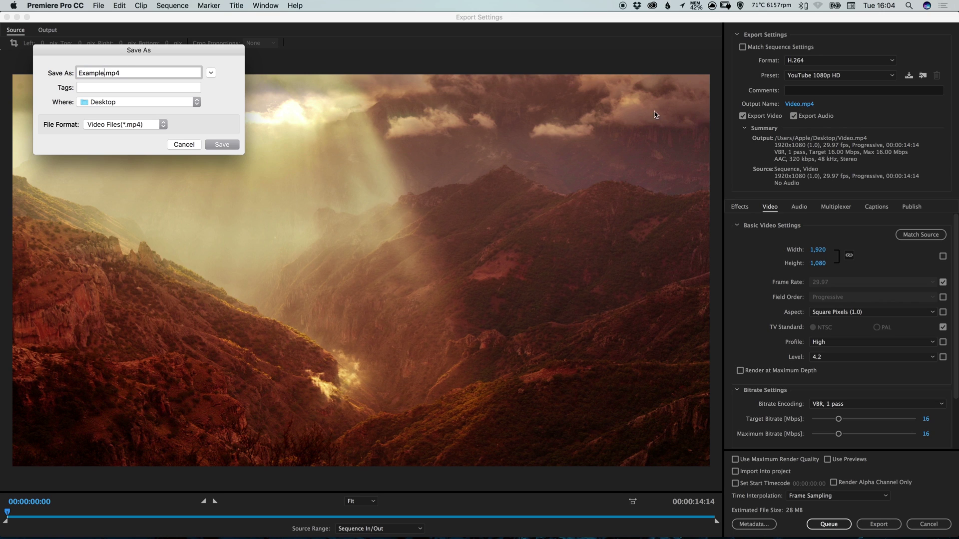
click(223, 145)
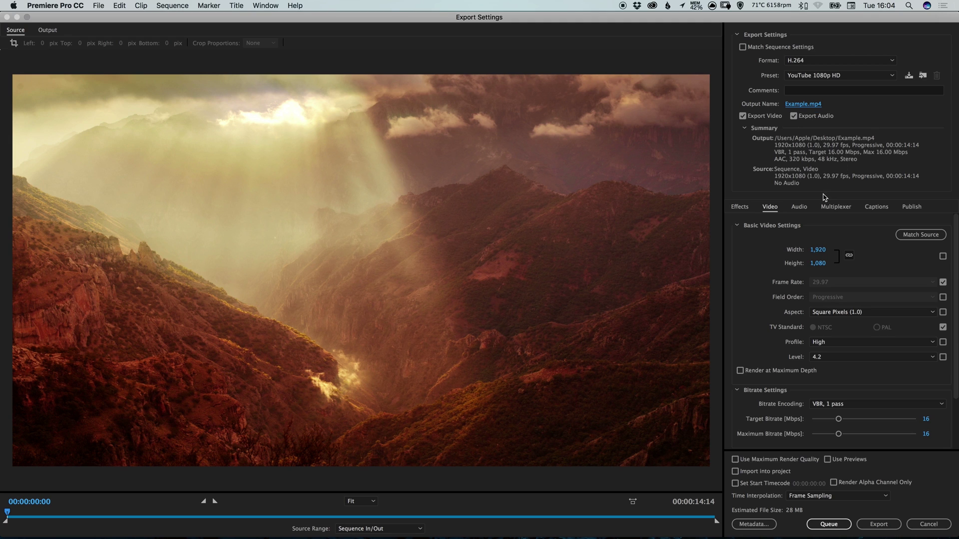
click(799, 208)
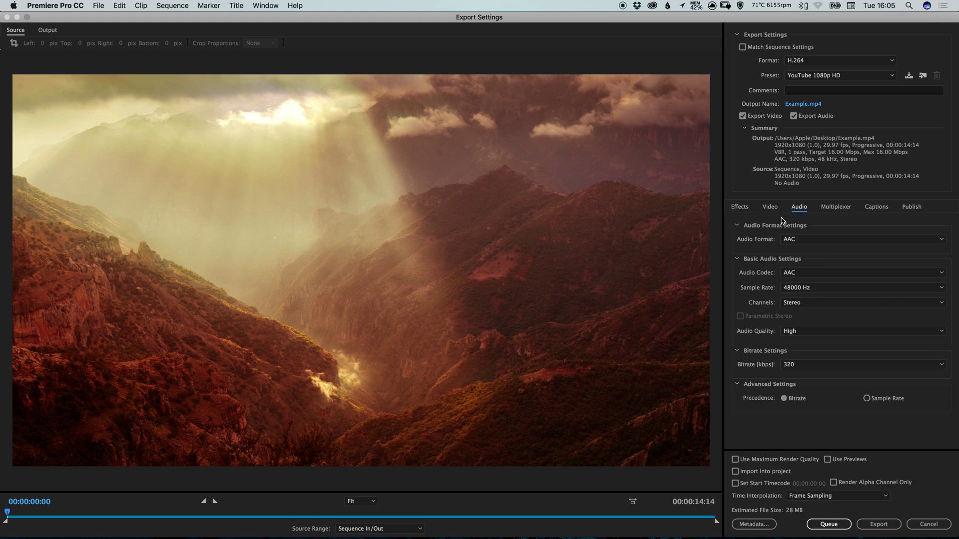
click(770, 207)
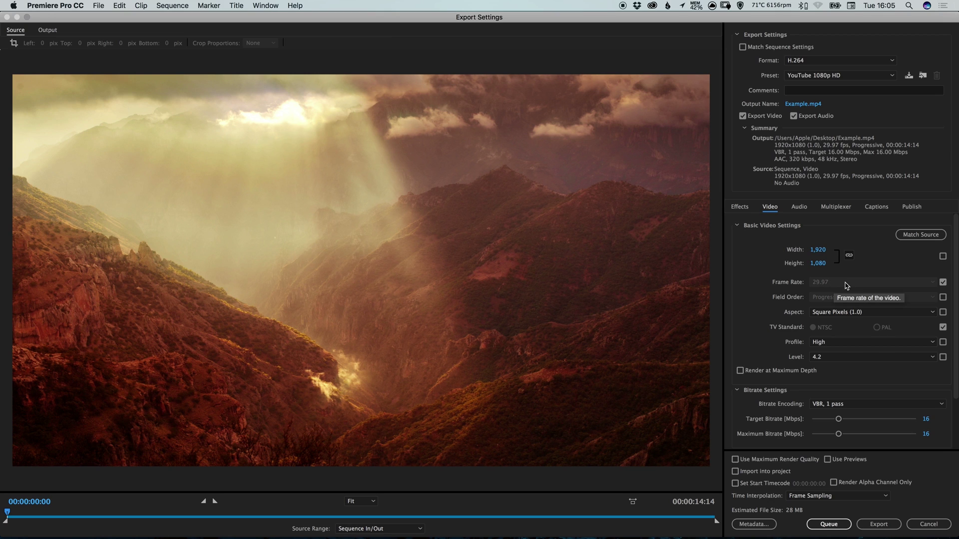
Stop matching the source frame rate and set the export frame rate to 60 fps.
click(943, 283)
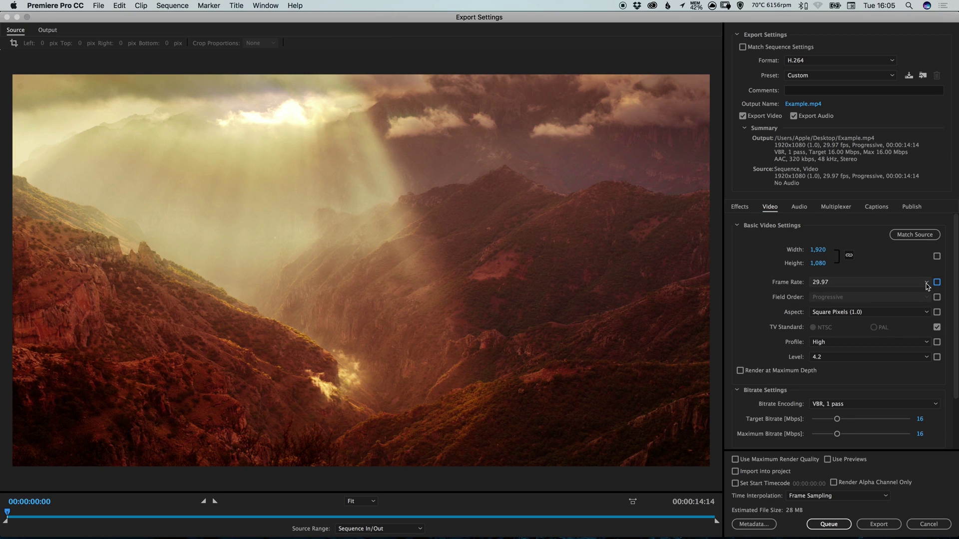
click(927, 283)
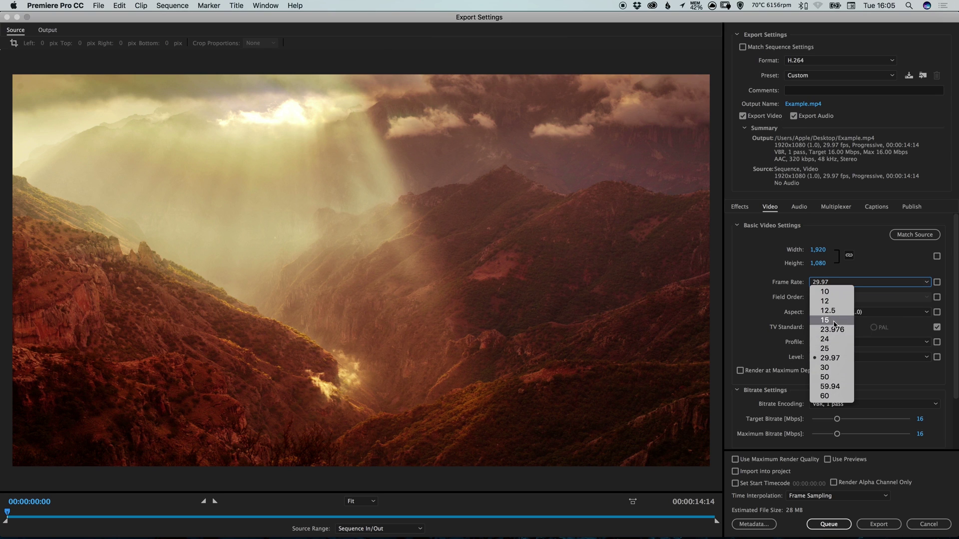
click(834, 397)
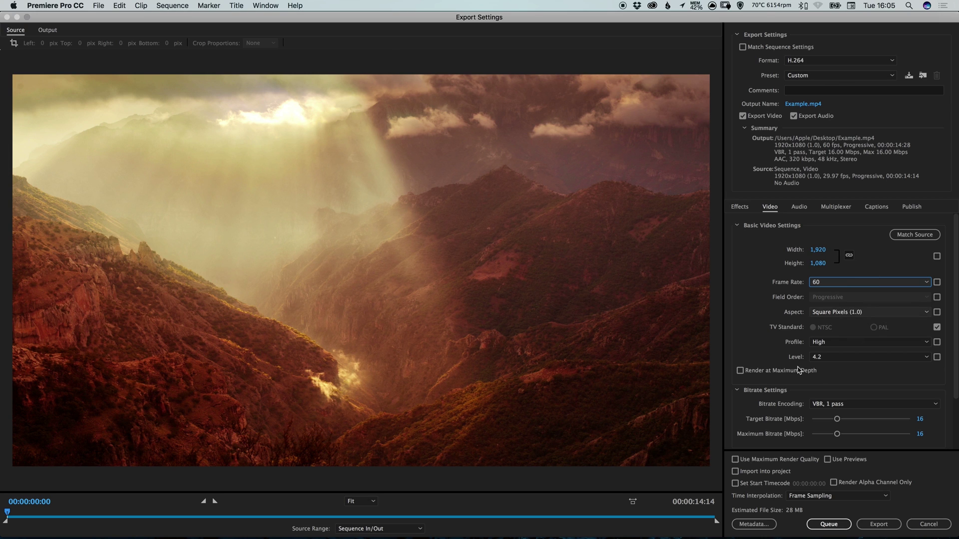
Enable Render at Maximum Depth and Use Maximum Render Quality.
scroll(773, 306, down, 2)
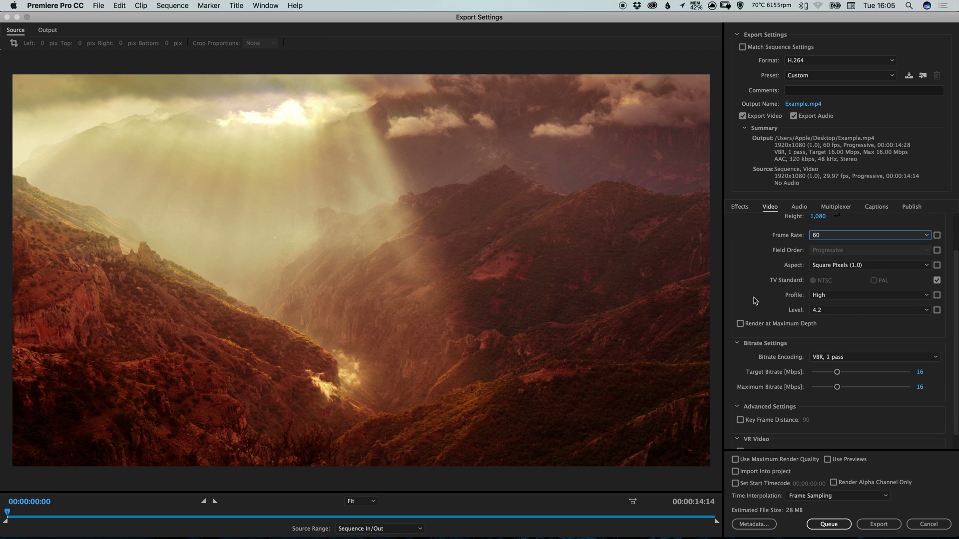
click(755, 324)
click(756, 325)
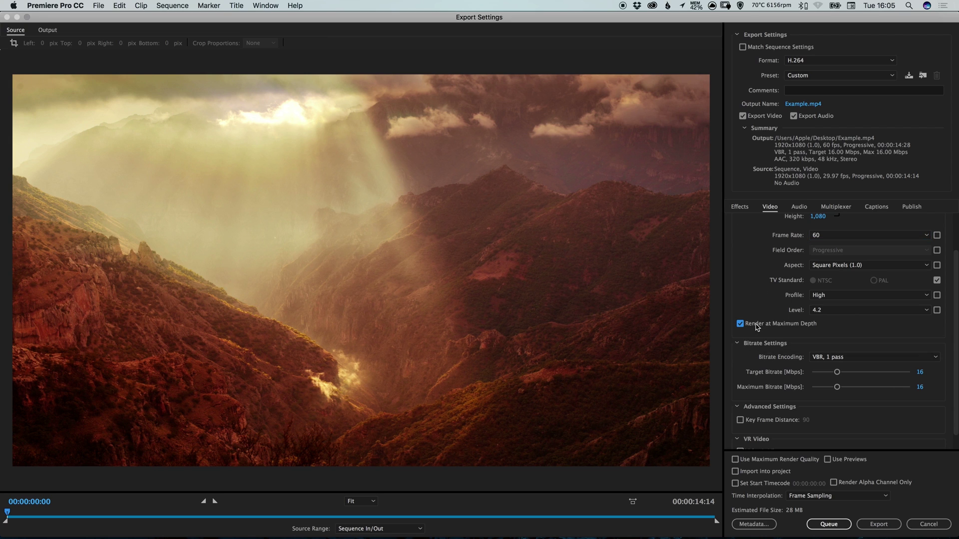
click(762, 462)
Set the export Source Range to Entire Sequence instead of the in/out range.
click(367, 530)
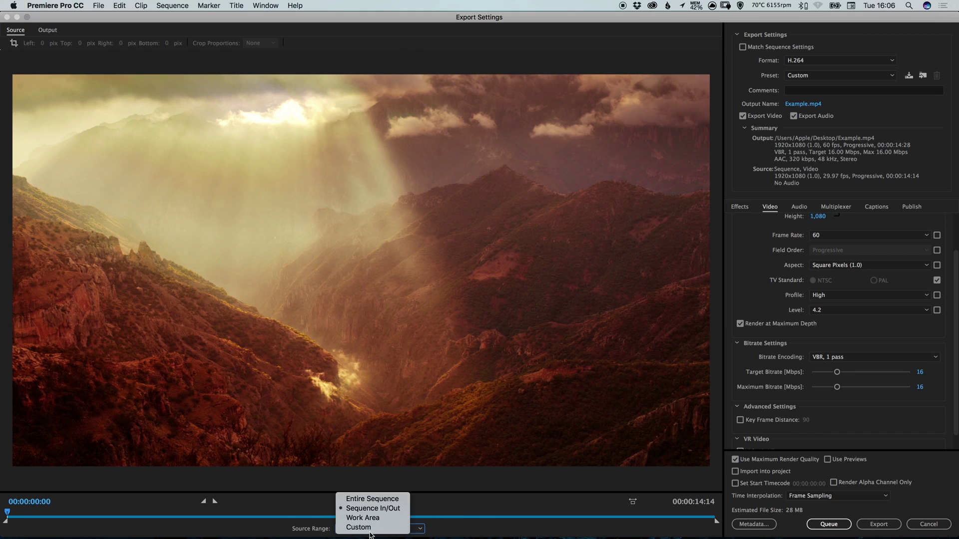
click(375, 503)
key(Up)
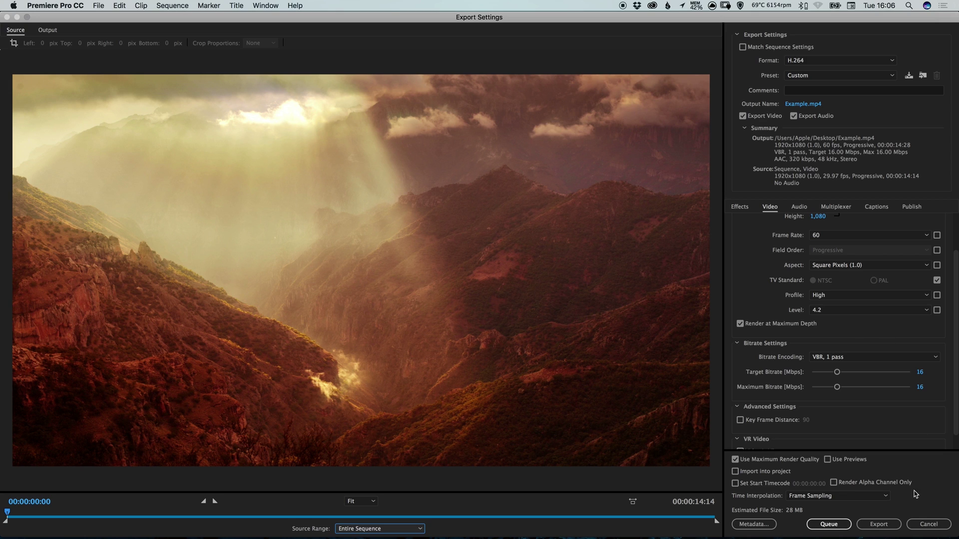
Start encoding Example.mp4 with the customized 60 fps export settings.
click(880, 526)
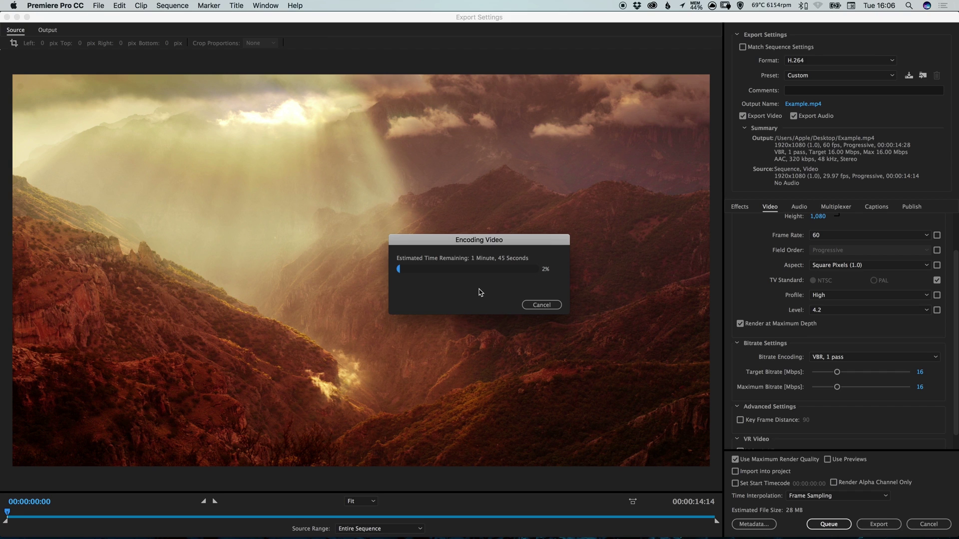